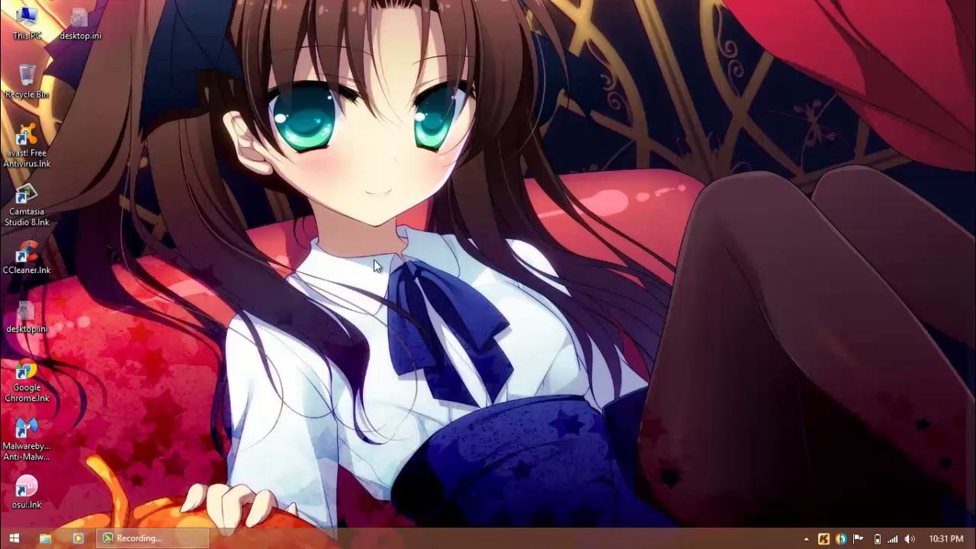
Open the Store's available app updates, deselect all the apps and install only the Maps update.
click(13, 539)
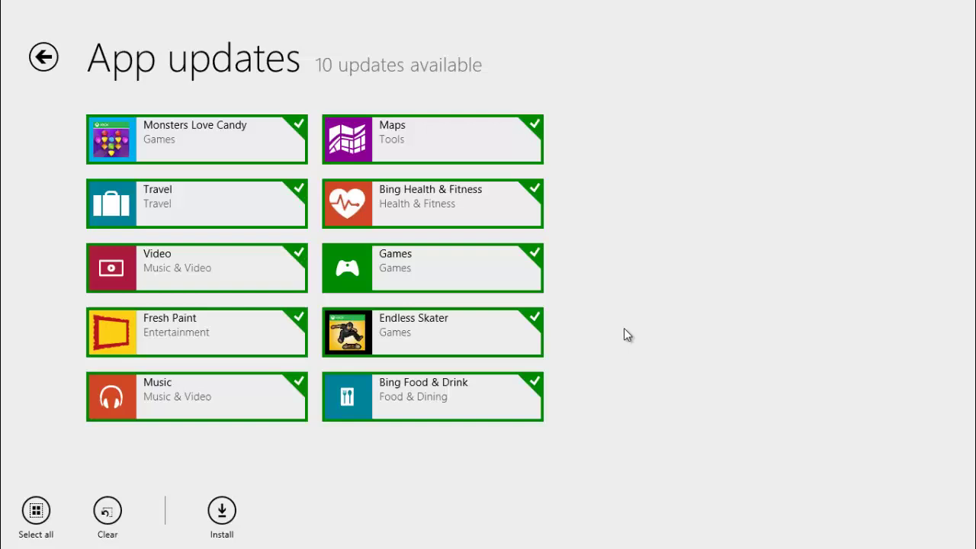
right_click(625, 333)
click(625, 353)
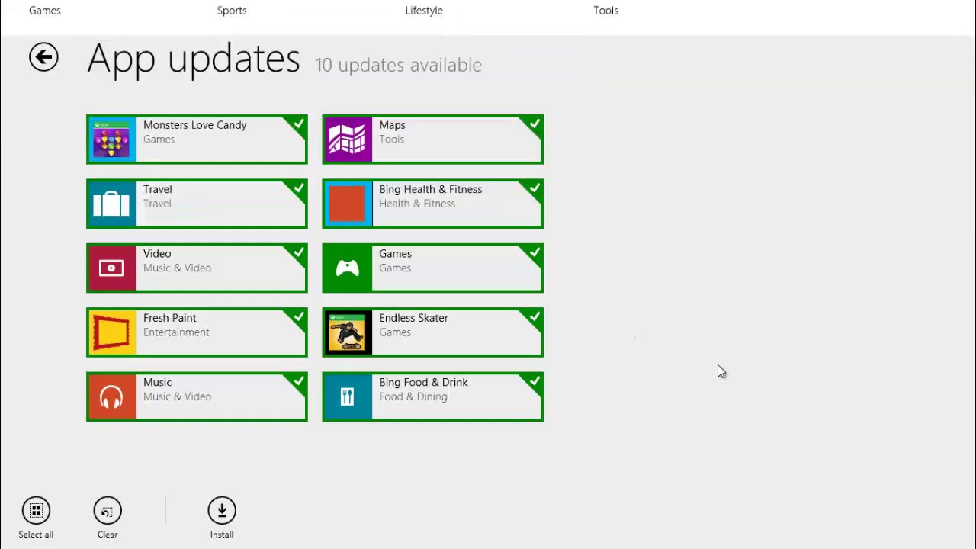
click(108, 511)
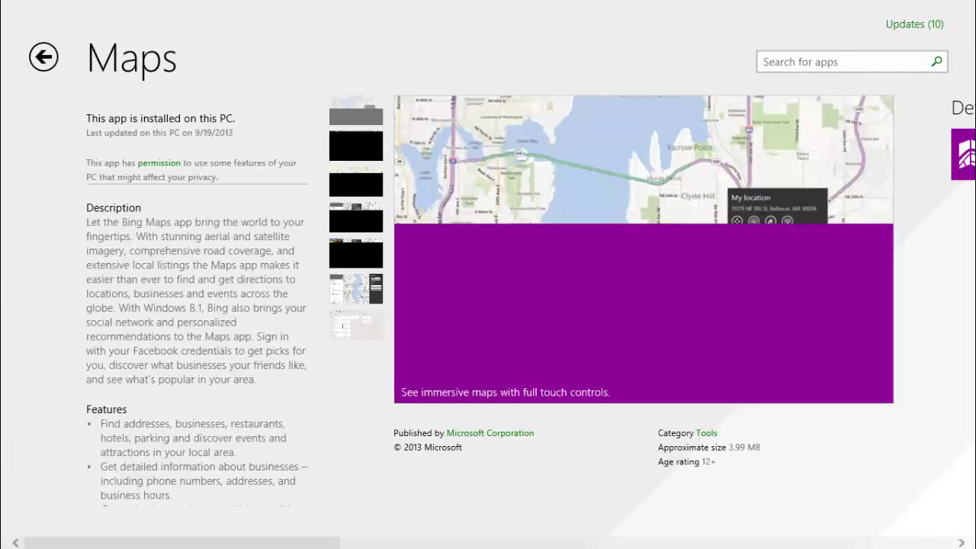
click(43, 57)
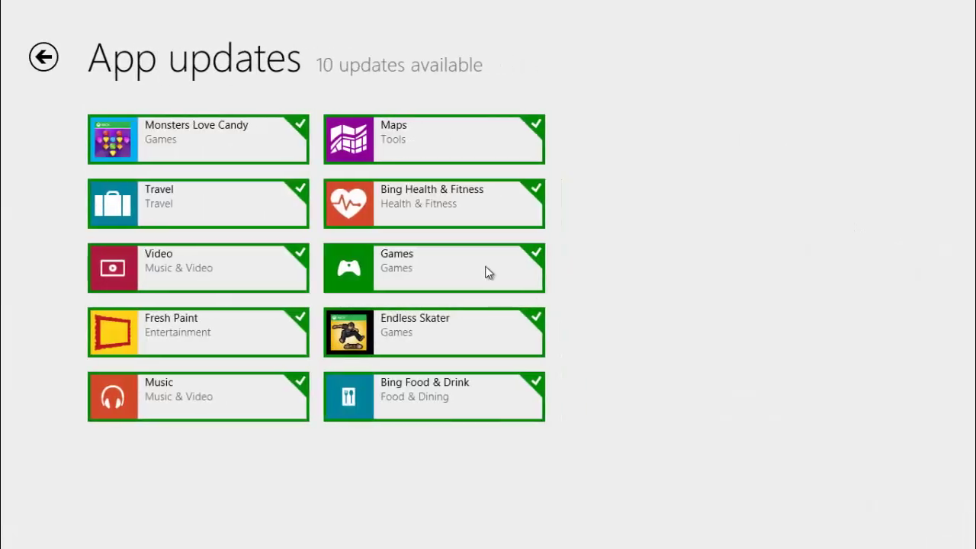
click(105, 513)
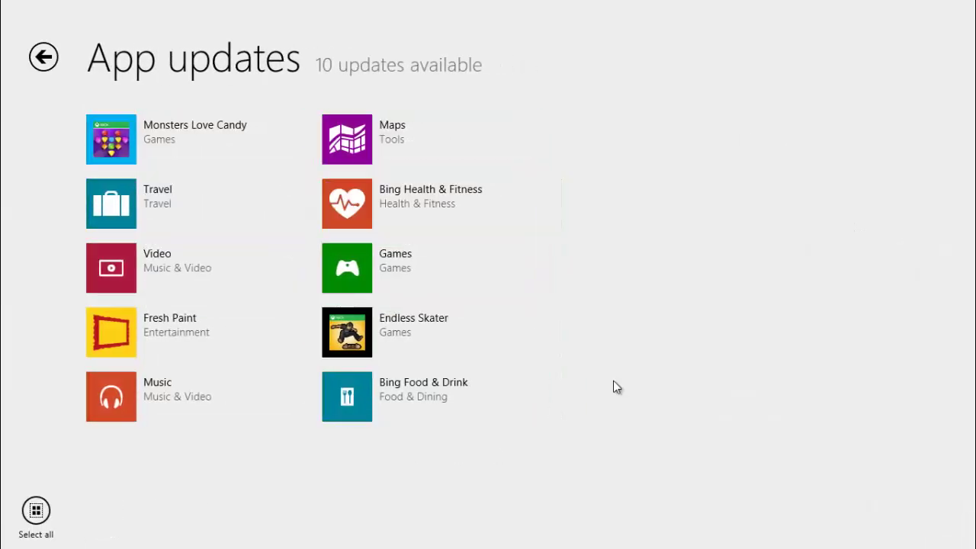
click(406, 134)
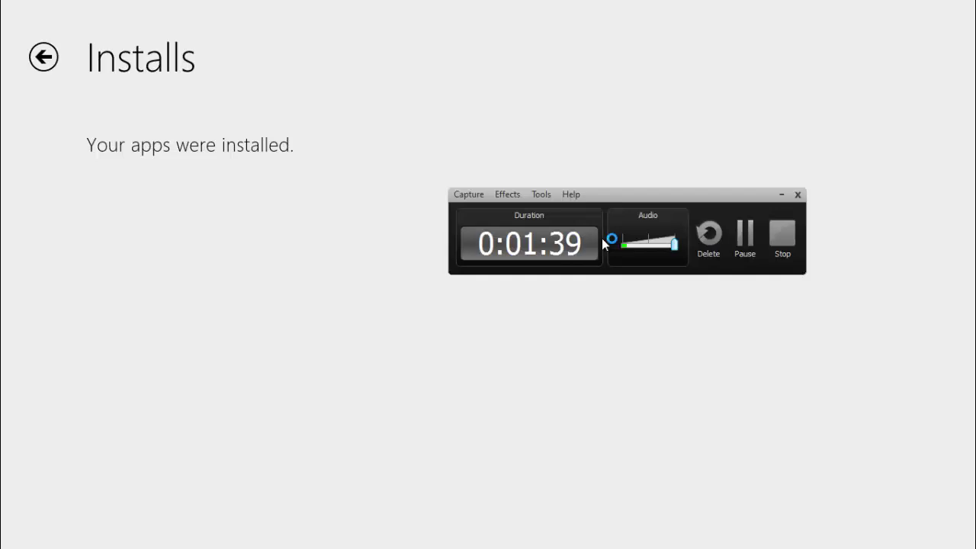
Minimize the recorder window and return to the desktop.
click(779, 196)
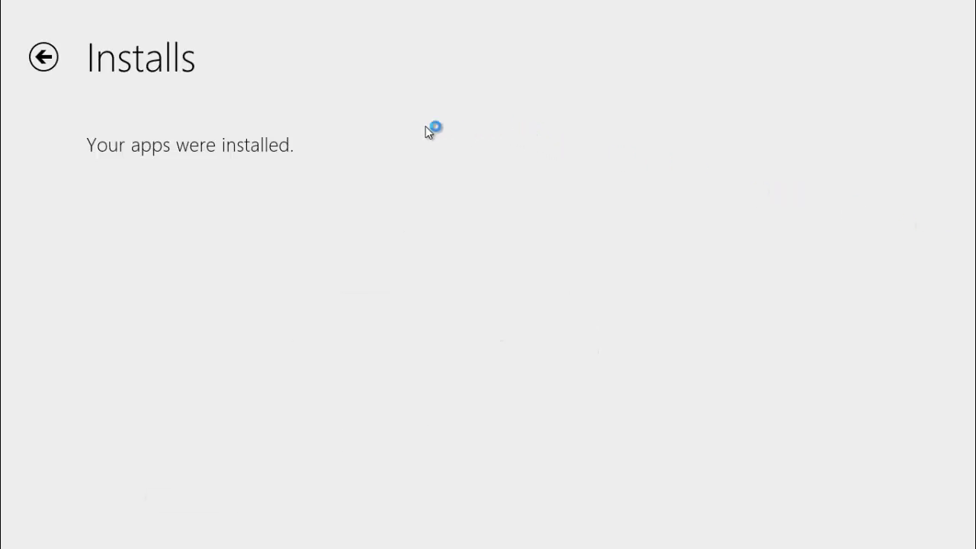
key(super+d)
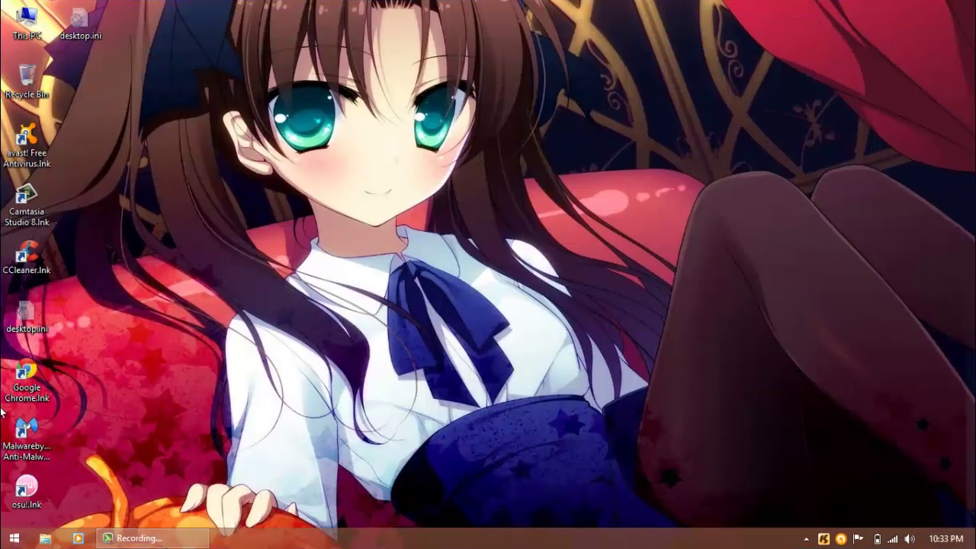
click(13, 539)
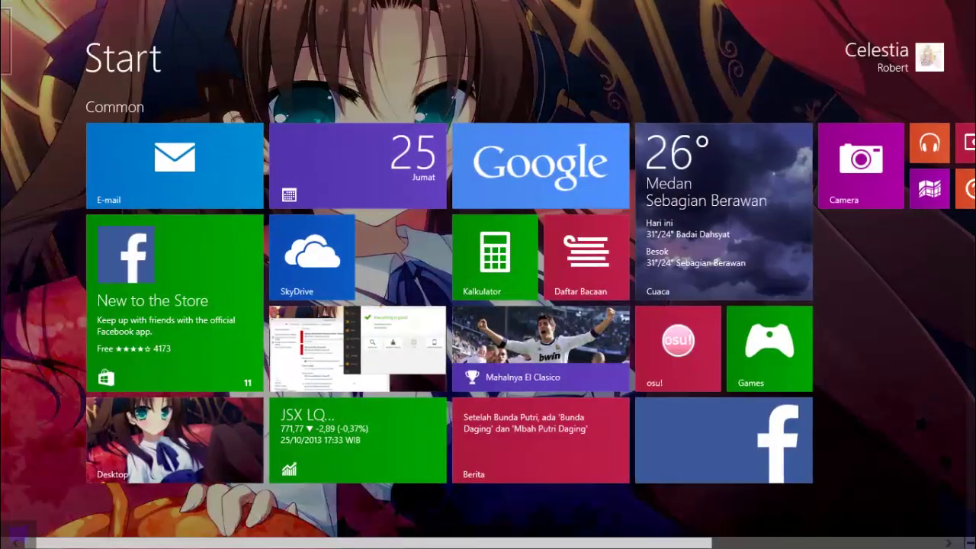
key(super)
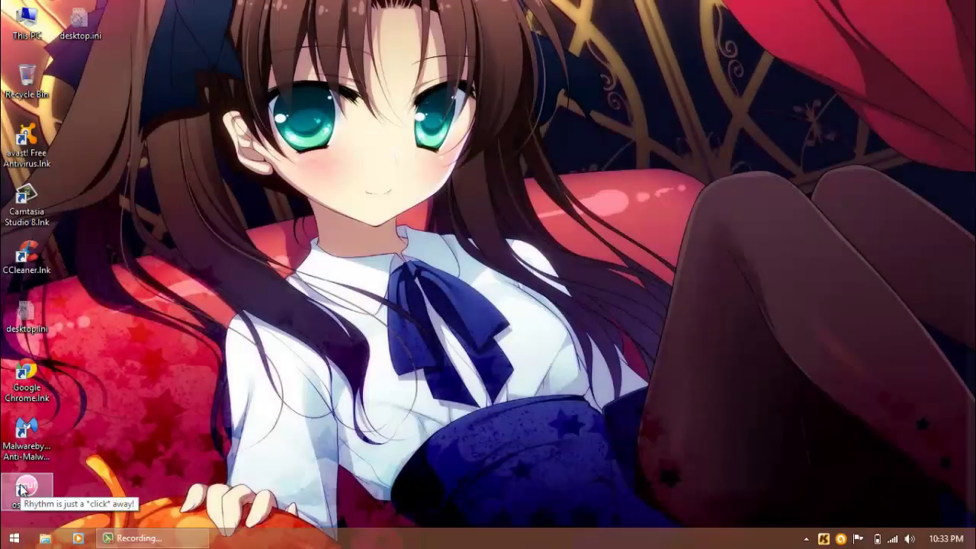
Resize the Maps tile on the Start screen to the same size as the Camera tile.
key(super)
scroll(441, 438, down, 3)
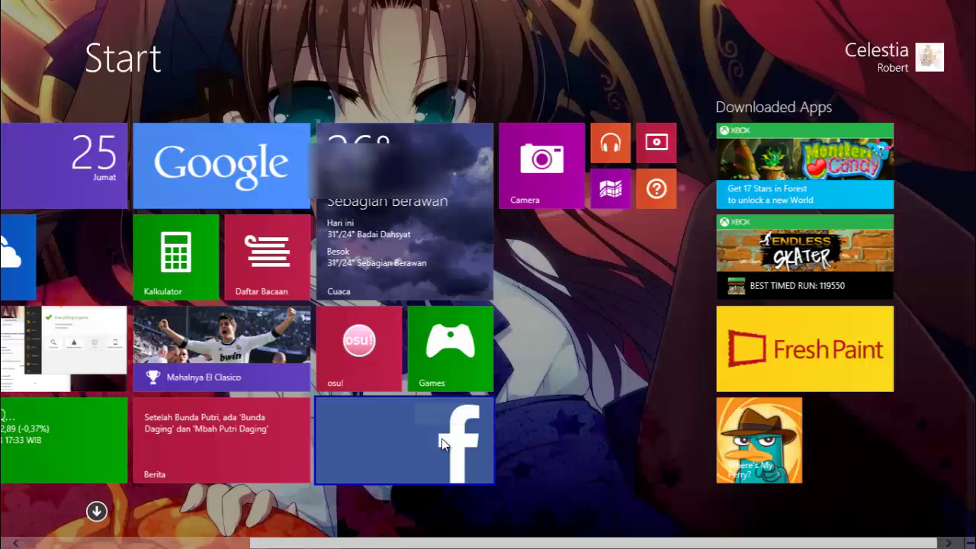
scroll(521, 470, up, 3)
scroll(521, 470, down, 3)
scroll(521, 470, up, 3)
scroll(521, 470, down, 3)
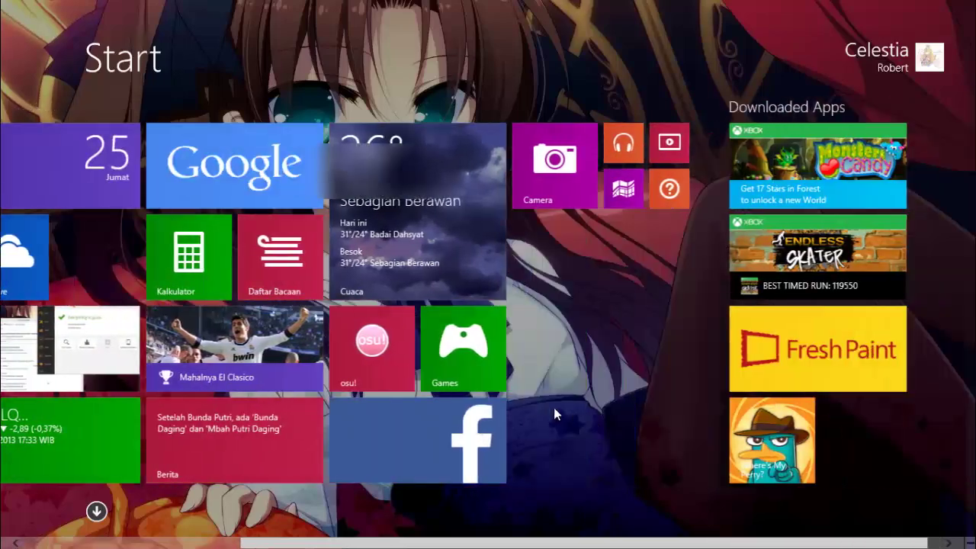
scroll(763, 381, up, 3)
scroll(811, 354, down, 3)
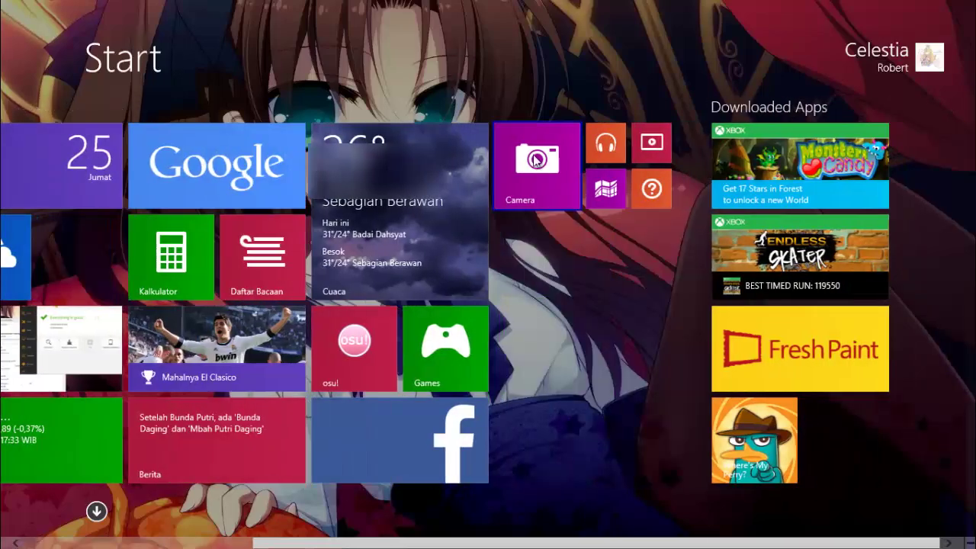
right_click(622, 198)
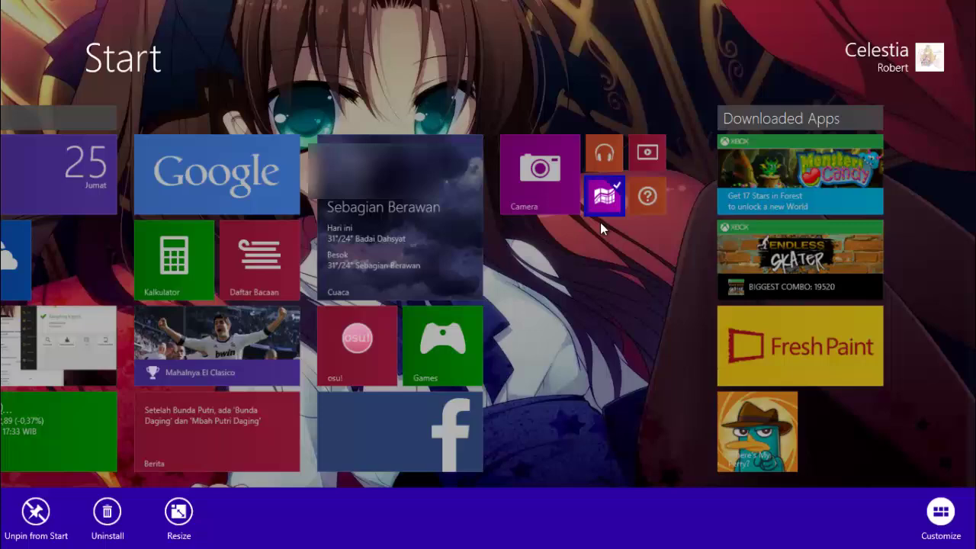
click(178, 511)
click(191, 430)
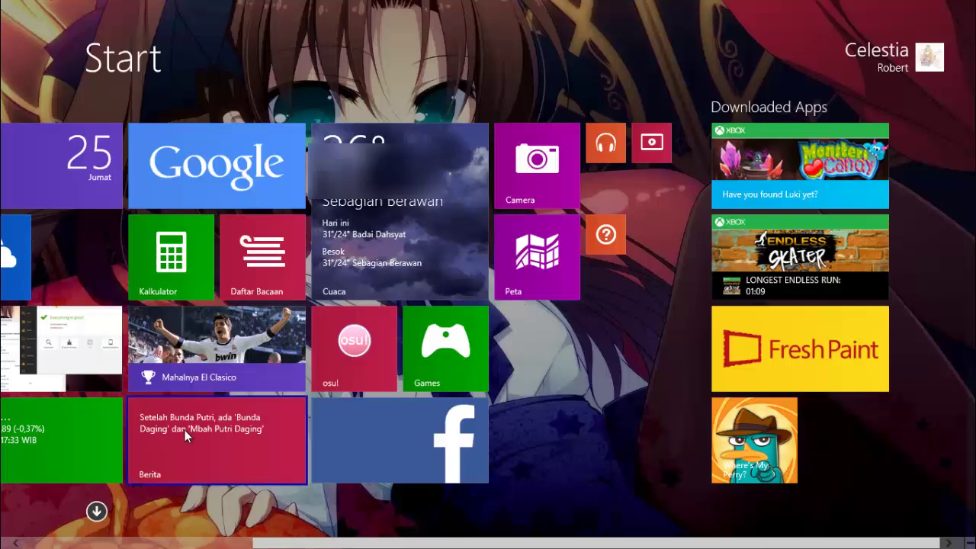
Look through the list of installed apps and the Start screen tiles, and return to the desktop.
click(96, 511)
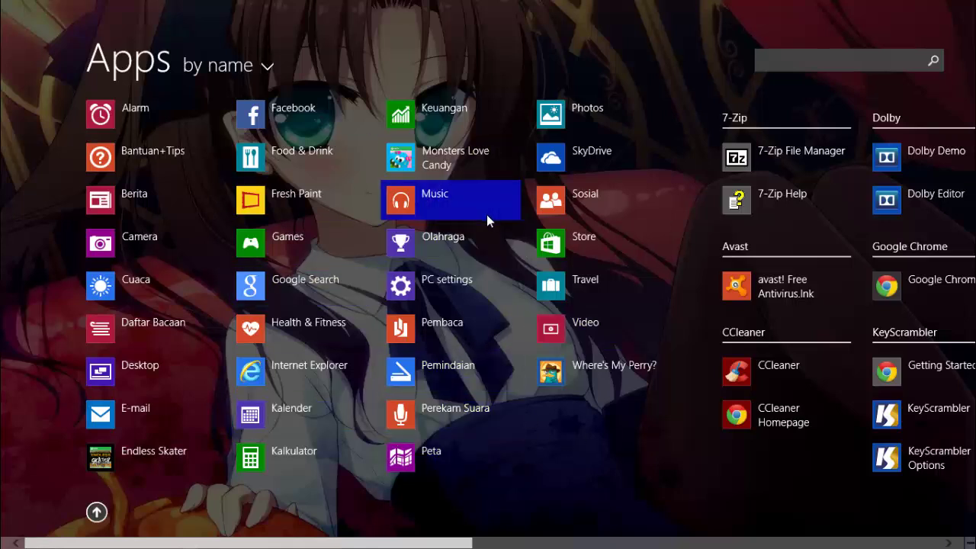
click(156, 376)
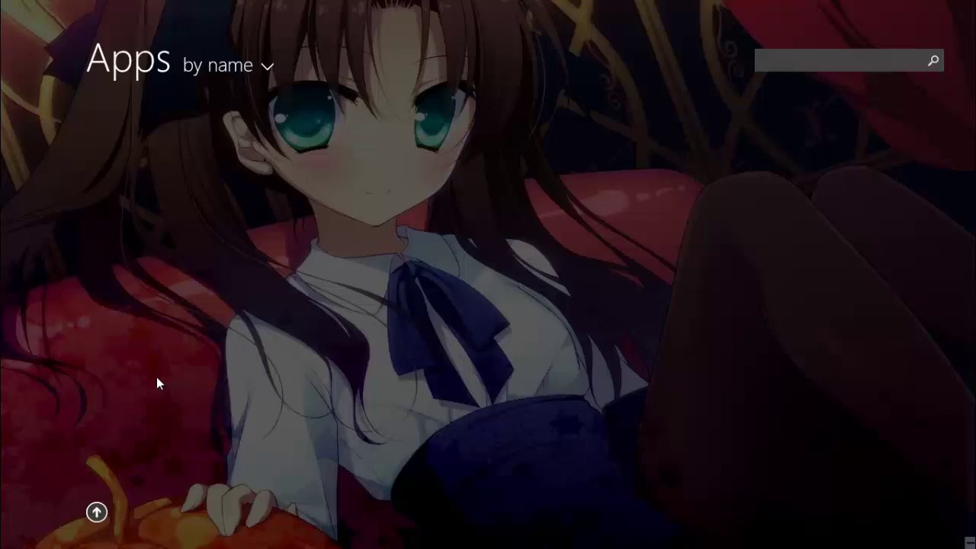
key(super)
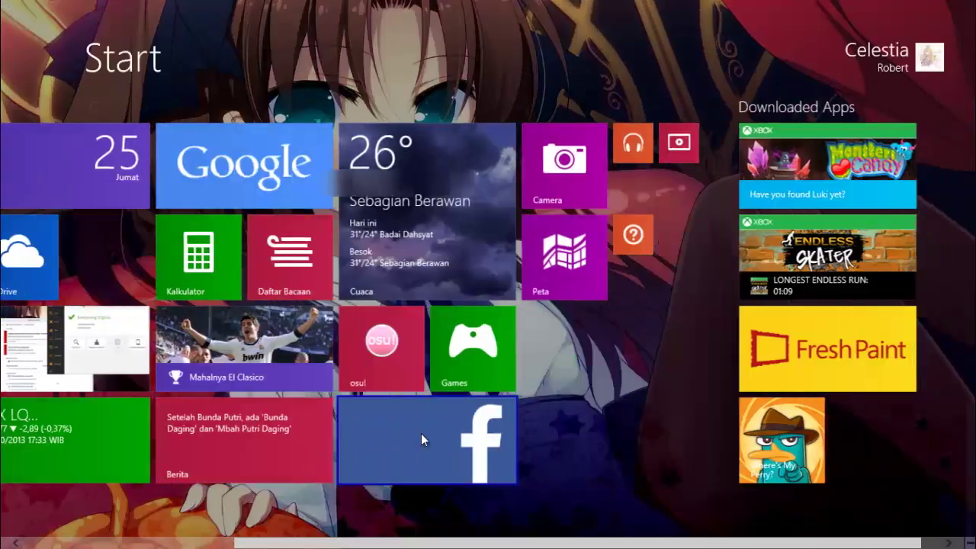
key(Left)
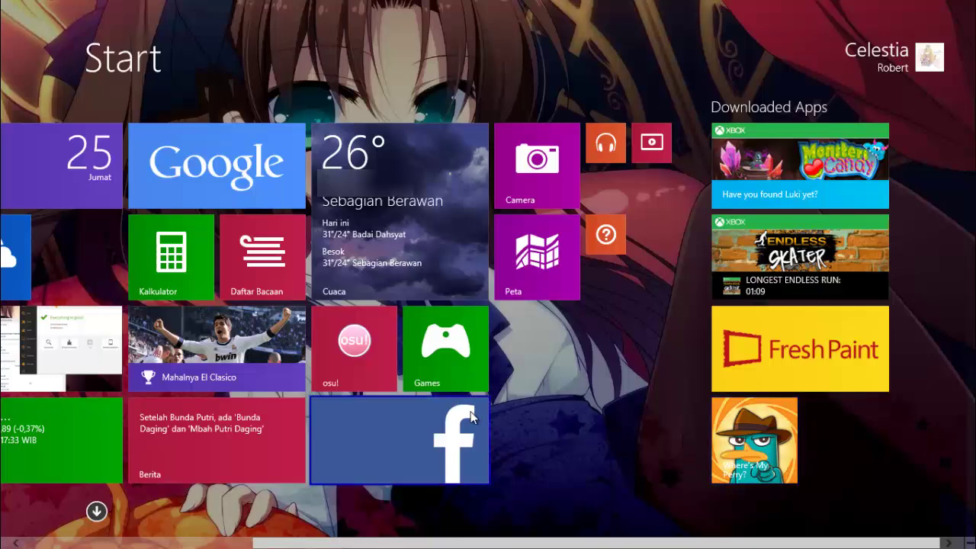
scroll(412, 426, up, 3)
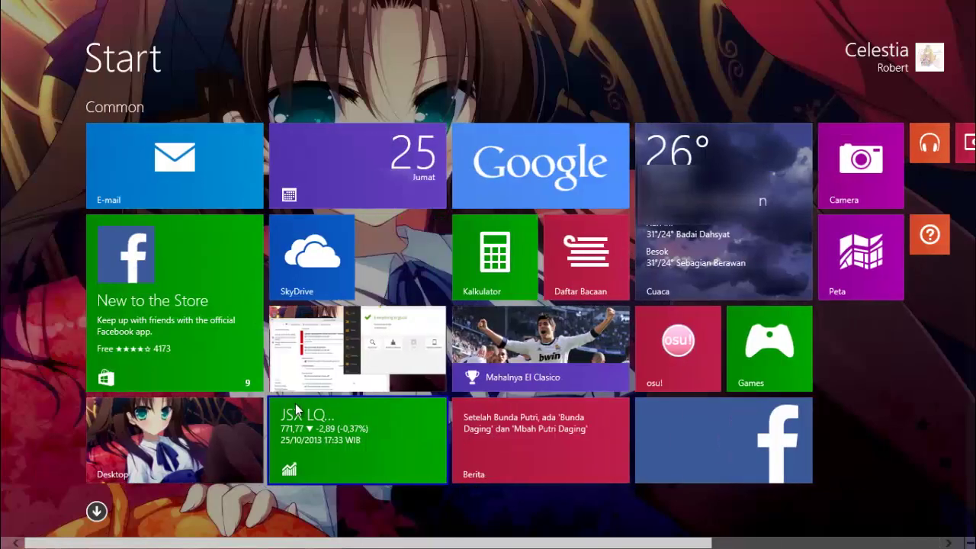
click(177, 445)
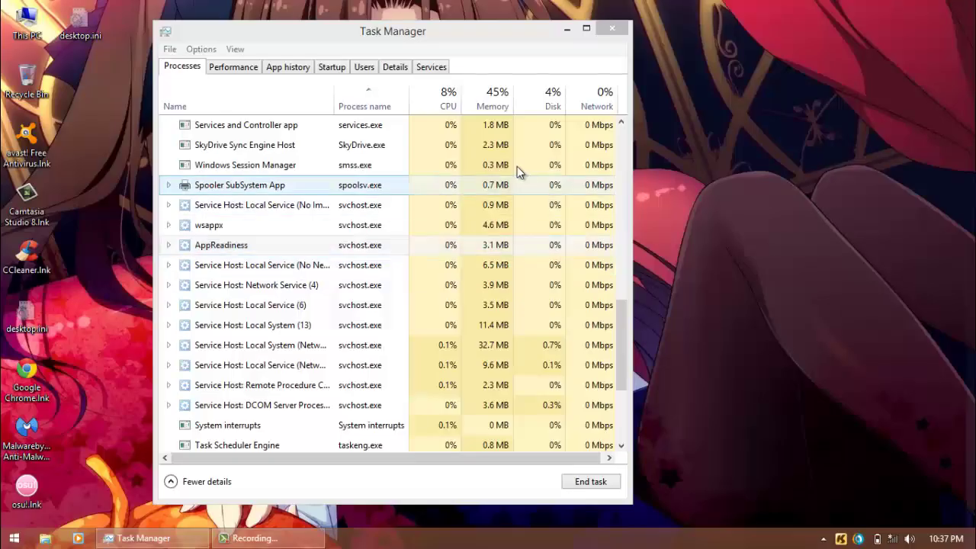
Reposition the Task Manager window and open the Services console by running services.msc.
click(489, 39)
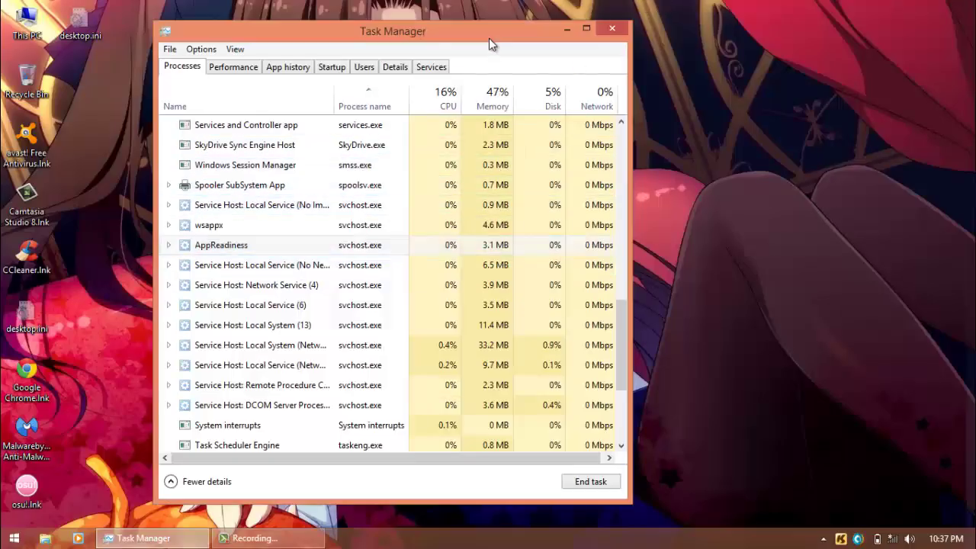
drag(537, 33, 598, 28)
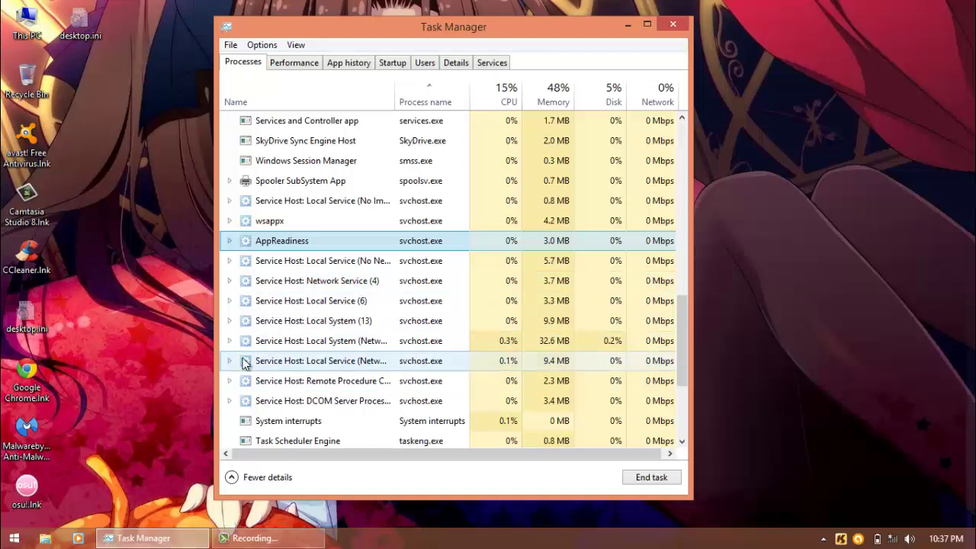
key(super+r)
key(Return)
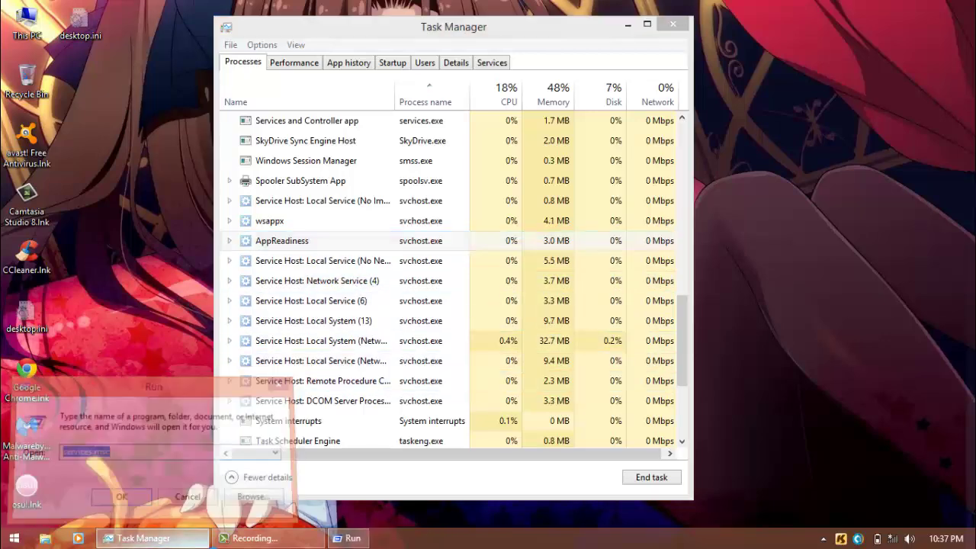
Examine the properties of the App Readiness service and close the Services console.
click(449, 154)
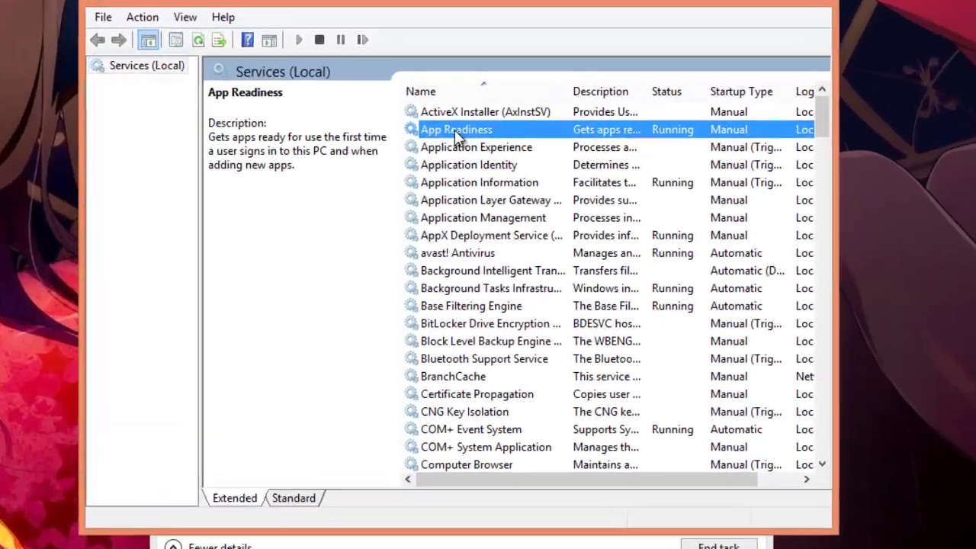
double_click(455, 130)
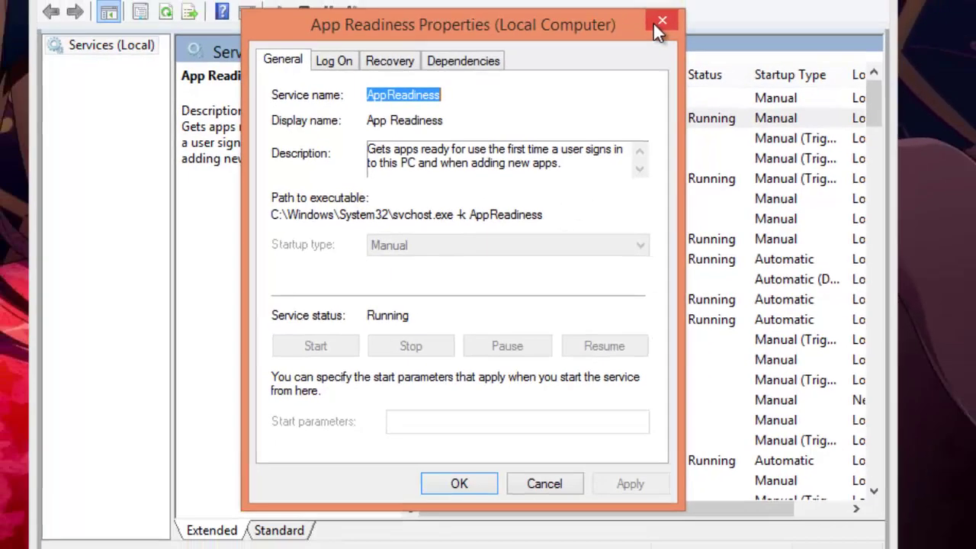
click(694, 4)
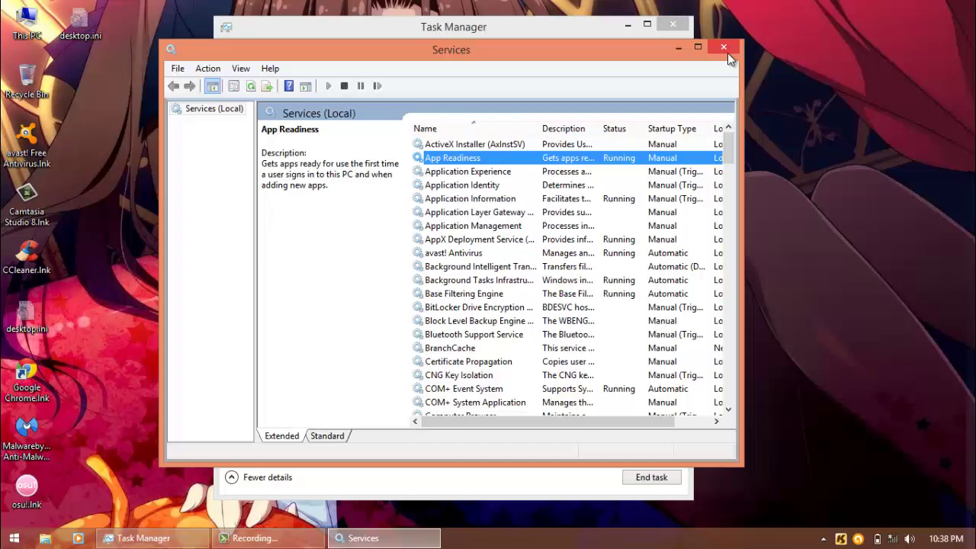
click(724, 47)
drag(485, 43, 456, 26)
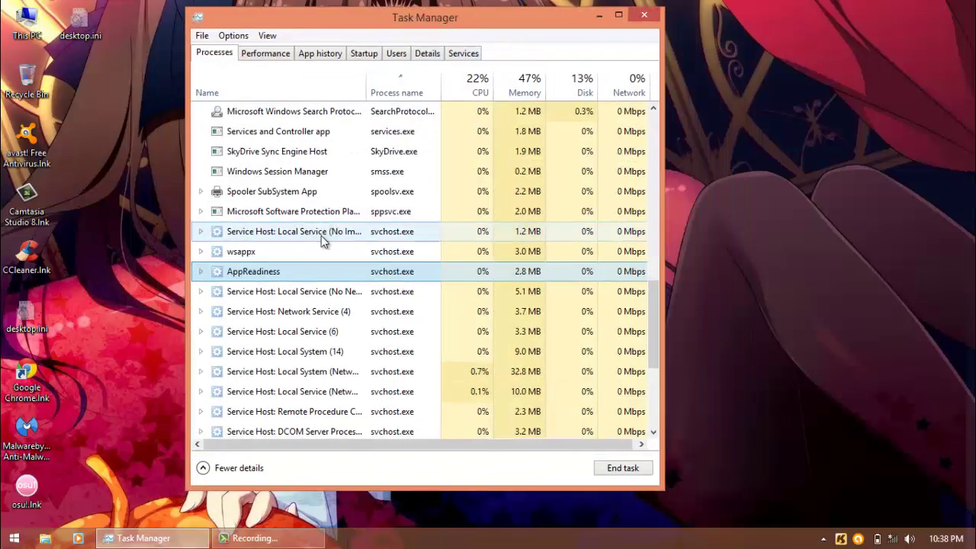
Examine the Peta tile on the Start screen and its entry in the Apps list, and return to the desktop.
key(super)
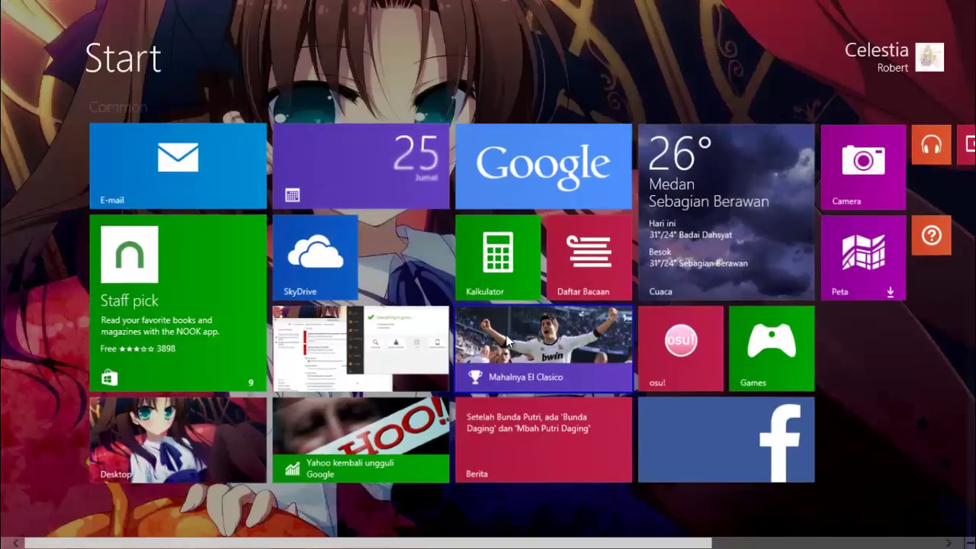
scroll(710, 360, down, 3)
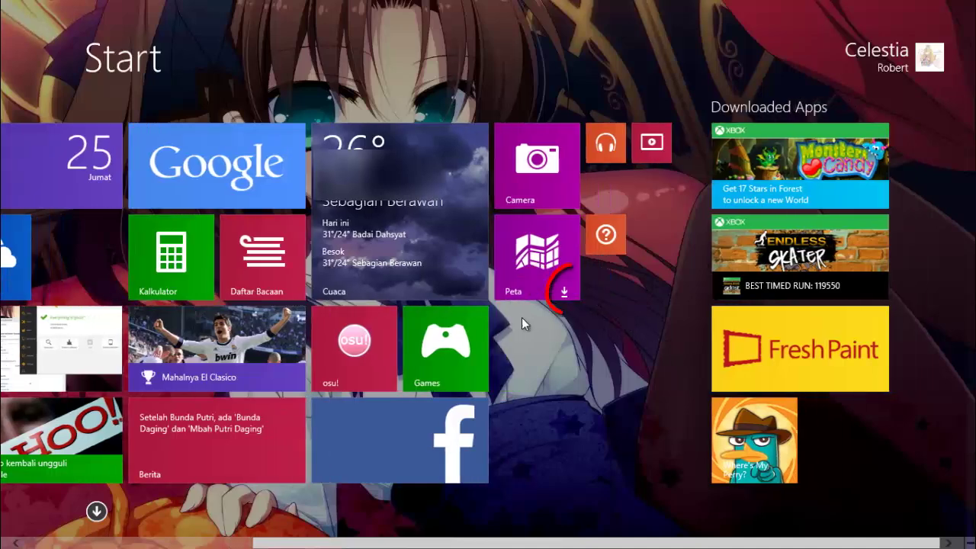
click(565, 294)
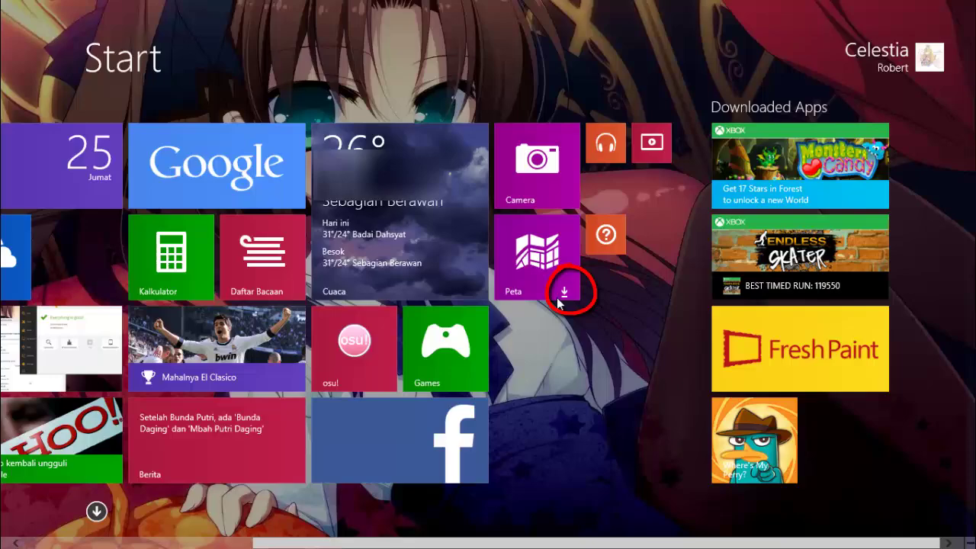
click(96, 511)
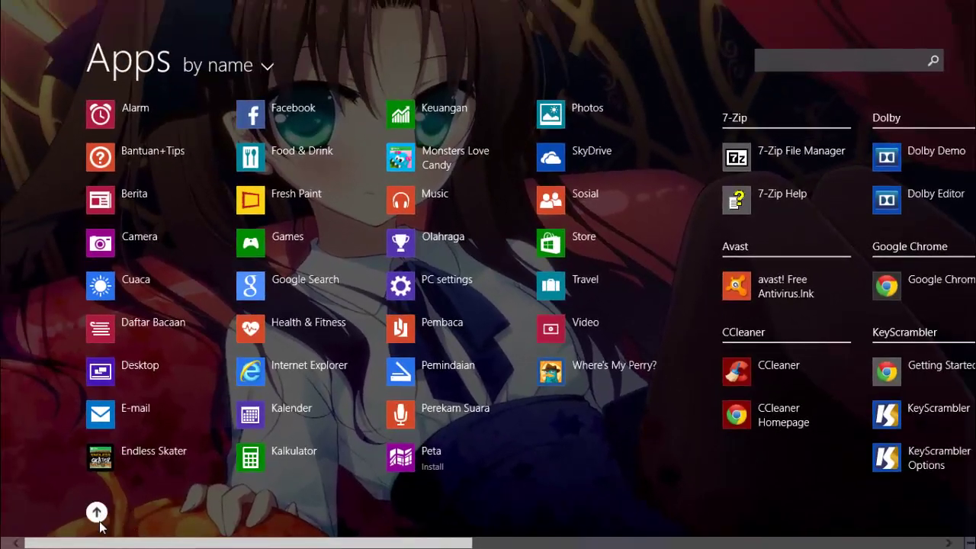
click(97, 514)
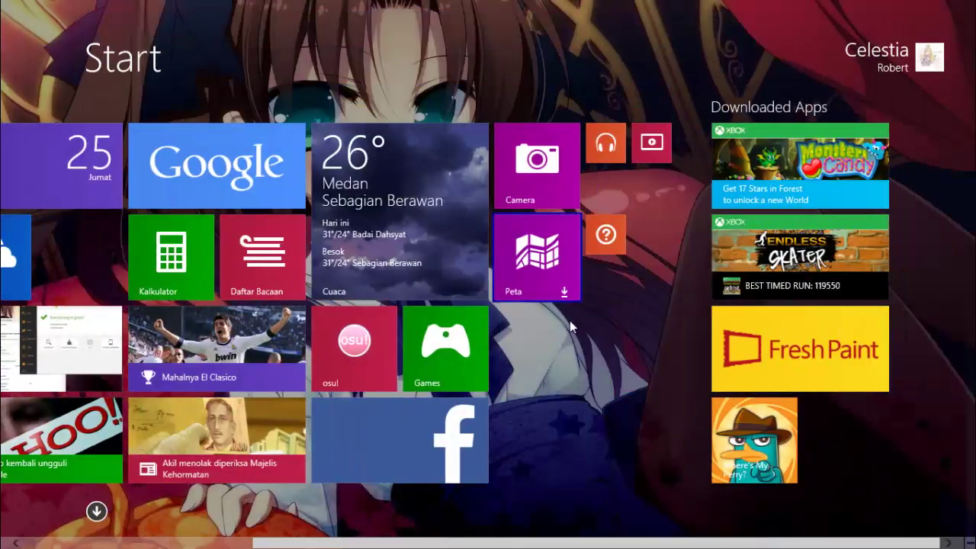
scroll(511, 290, up, 3)
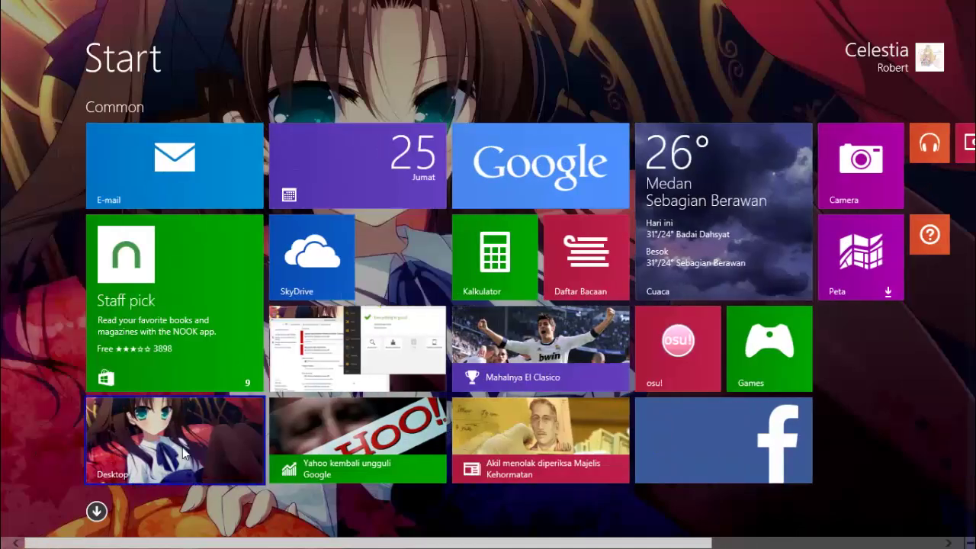
click(182, 447)
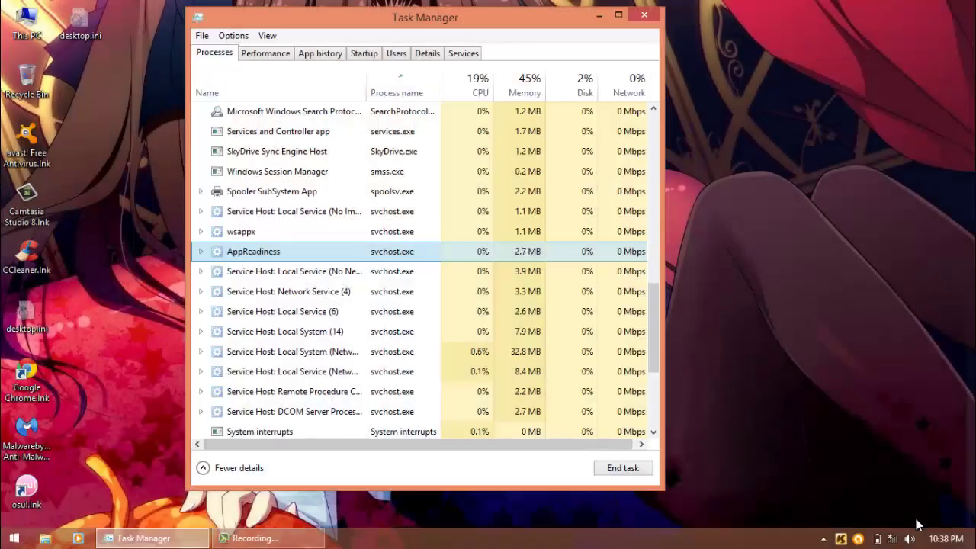
Look through the running processes in Task Manager for the wsappx and AppReadiness entries.
scroll(381, 275, down, 2)
scroll(342, 257, up, 1)
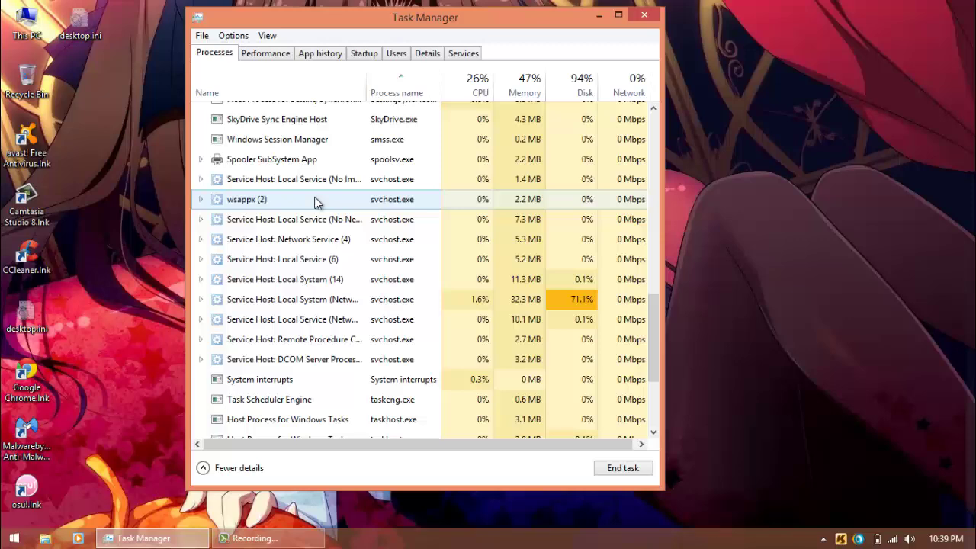
scroll(226, 340, up, 8)
Examine the Peta tile on the Start screen, the Store's home page and the list of installed apps.
click(14, 539)
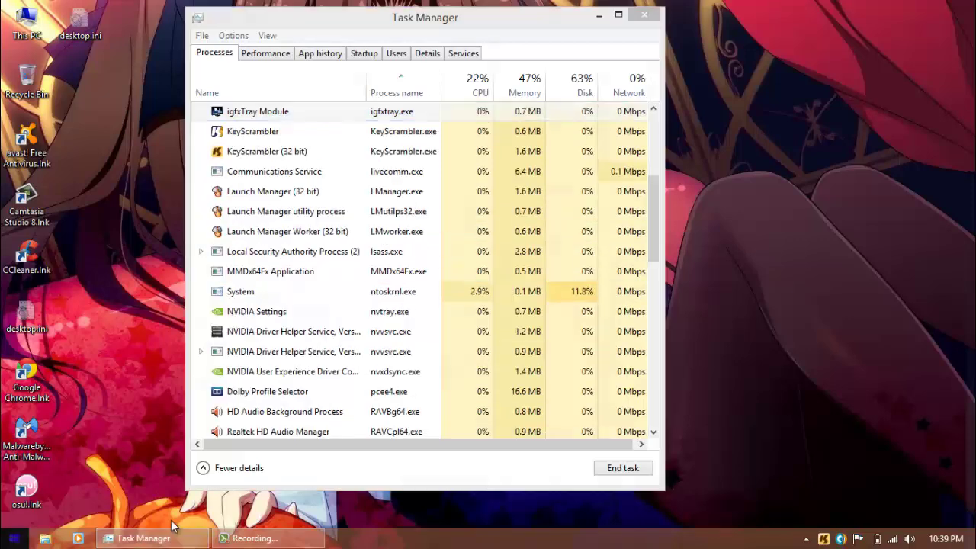
scroll(450, 465, down, 4)
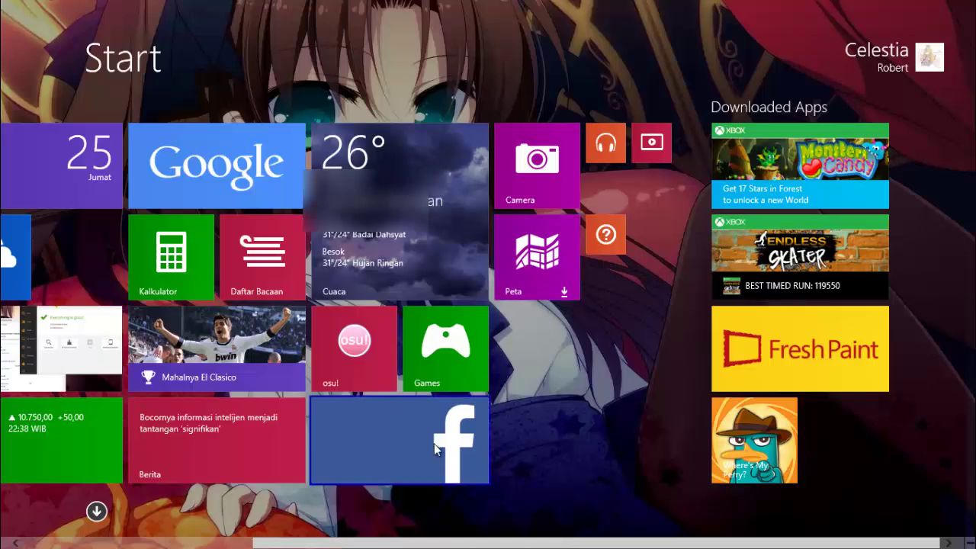
click(96, 511)
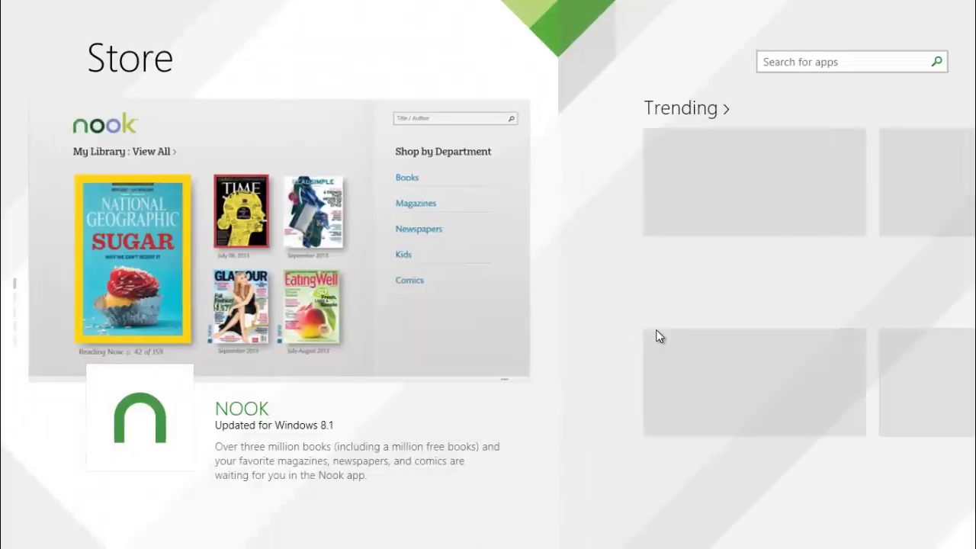
scroll(647, 239, down, 10)
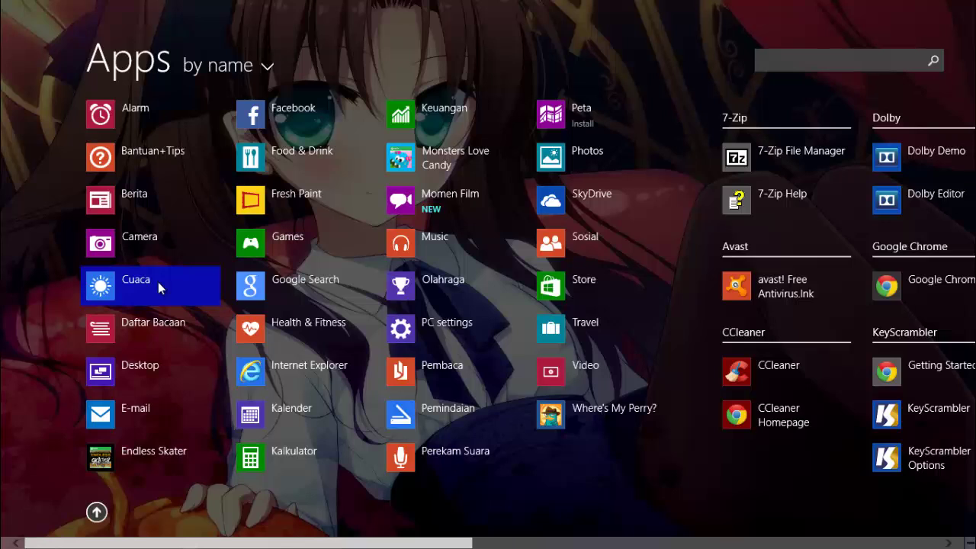
Uninstall the Daftar Bacaan app from the Apps list and return to the desktop.
right_click(178, 328)
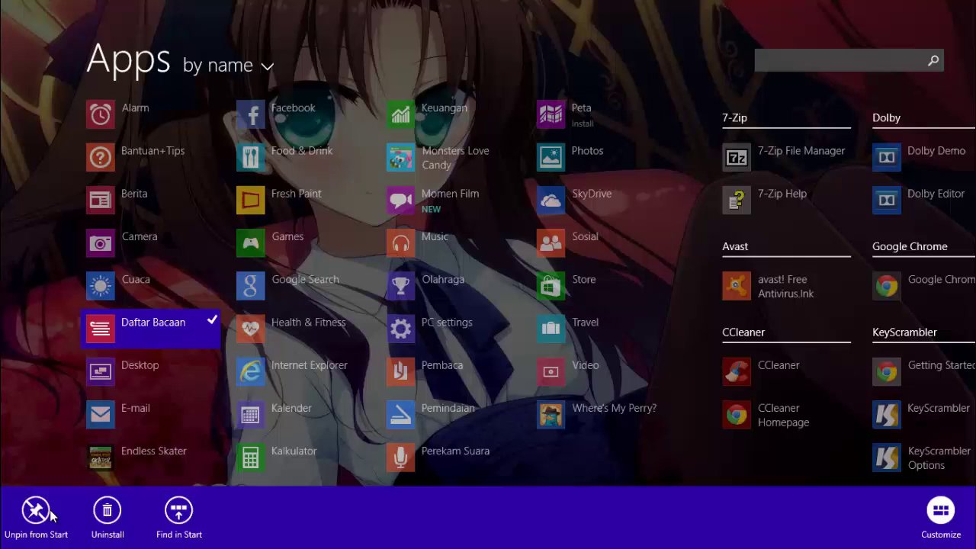
click(108, 518)
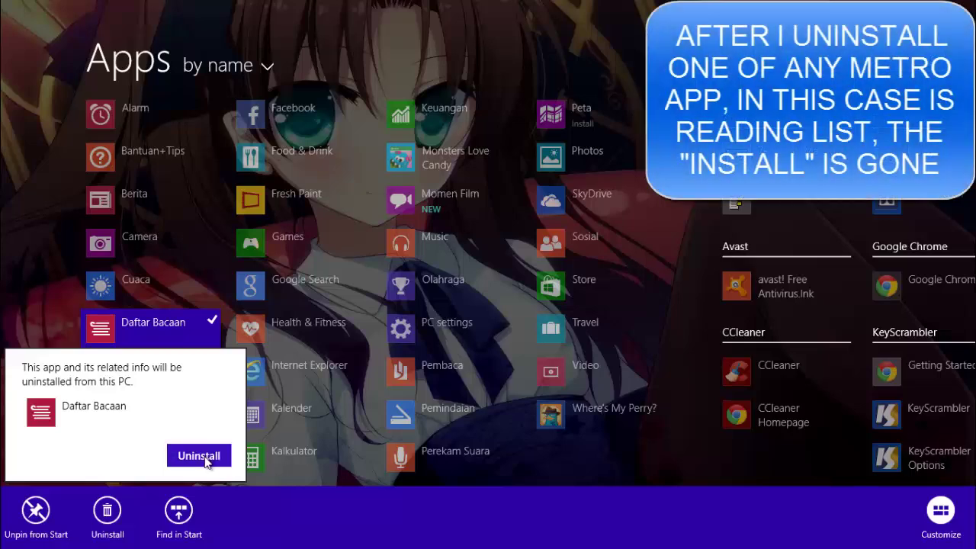
click(207, 455)
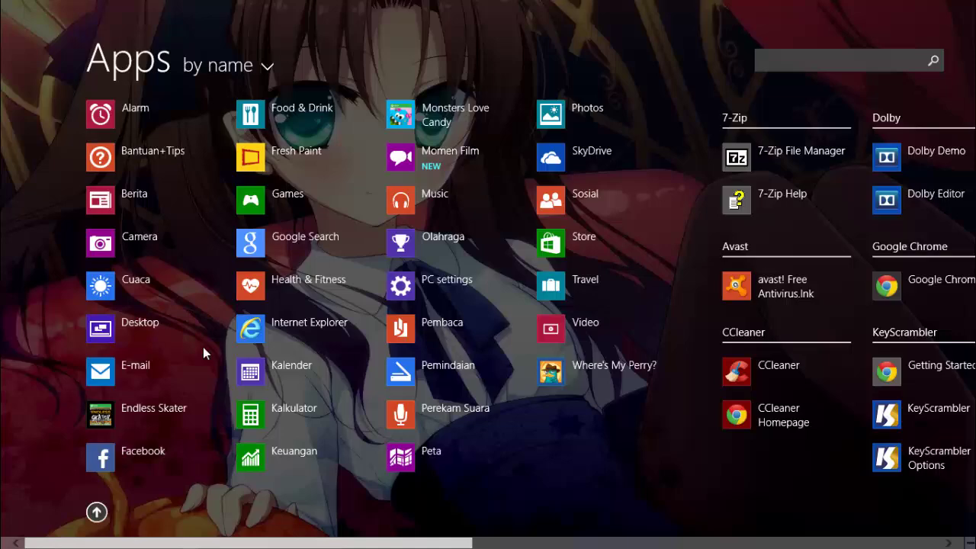
click(174, 336)
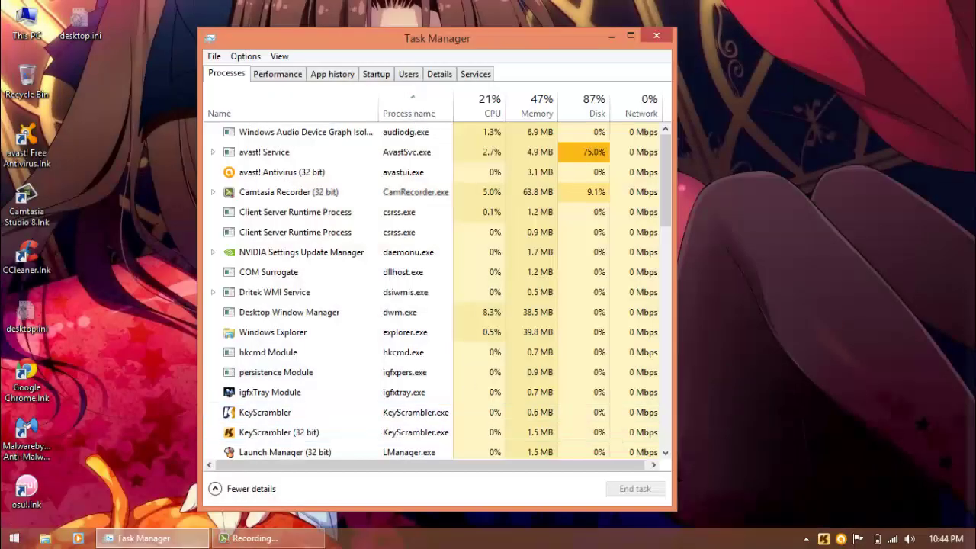
Check the Peta tile on the Start screen and its entry in the Apps list, and return to the desktop.
key(super)
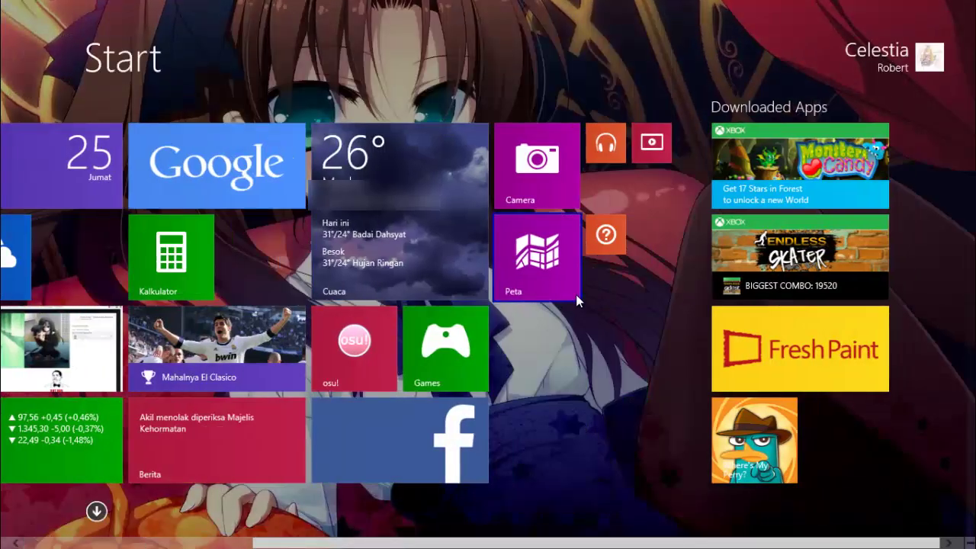
key(ctrl+Tab)
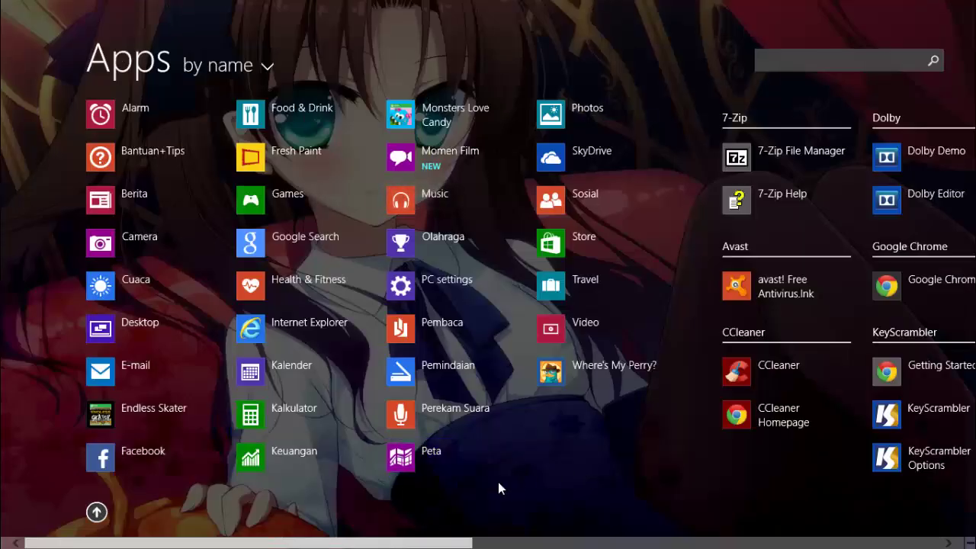
click(149, 327)
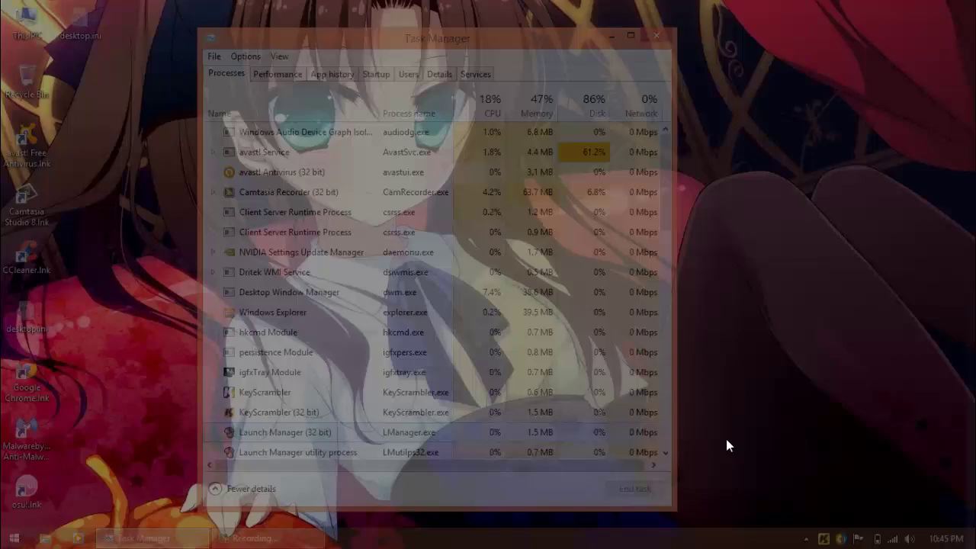
Recheck Peta on the Start screen and in the Apps list, return to the desktop and bring up the screen recorder's controls.
key(super)
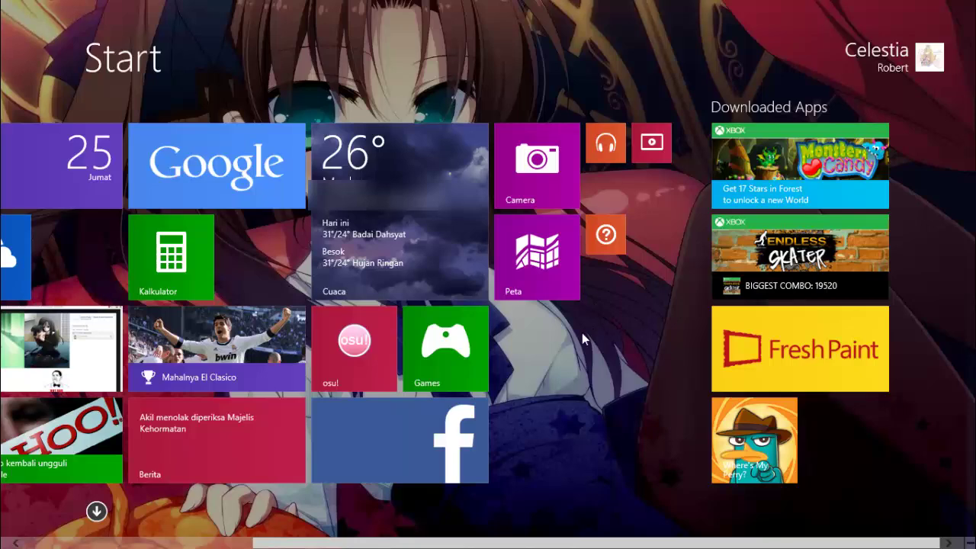
click(96, 511)
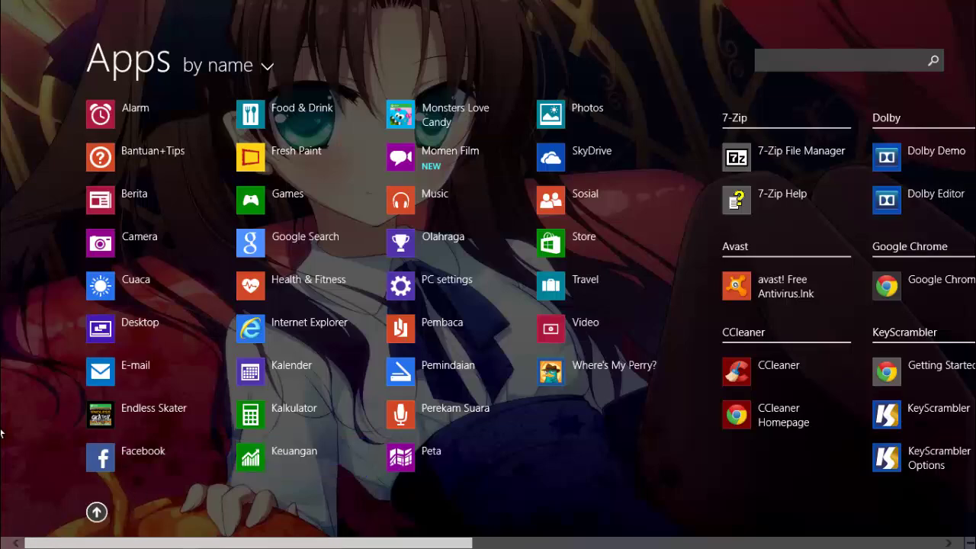
click(12, 538)
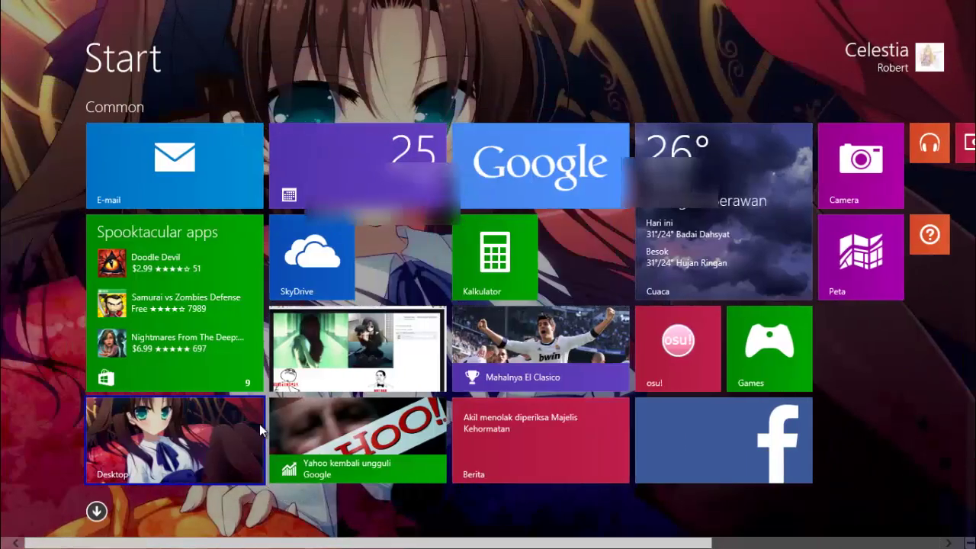
click(259, 424)
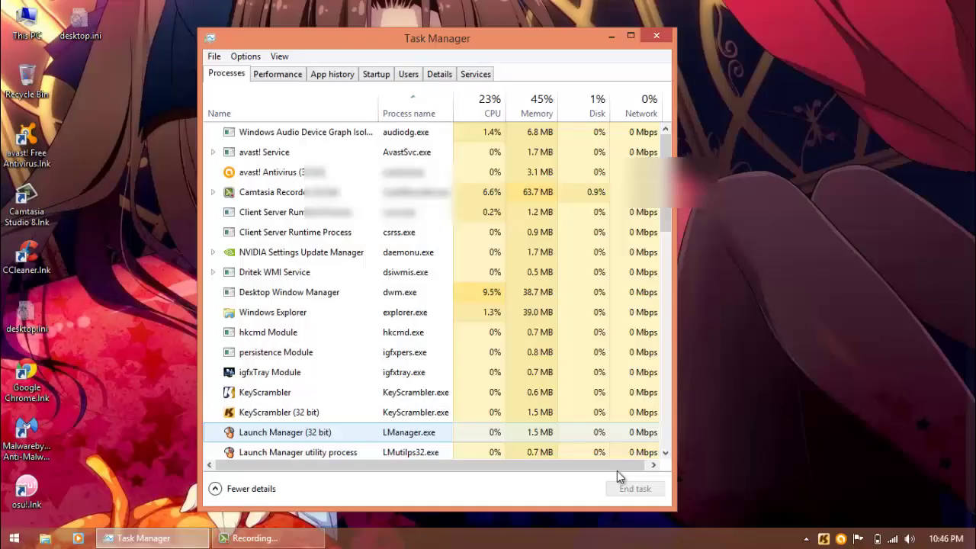
click(245, 538)
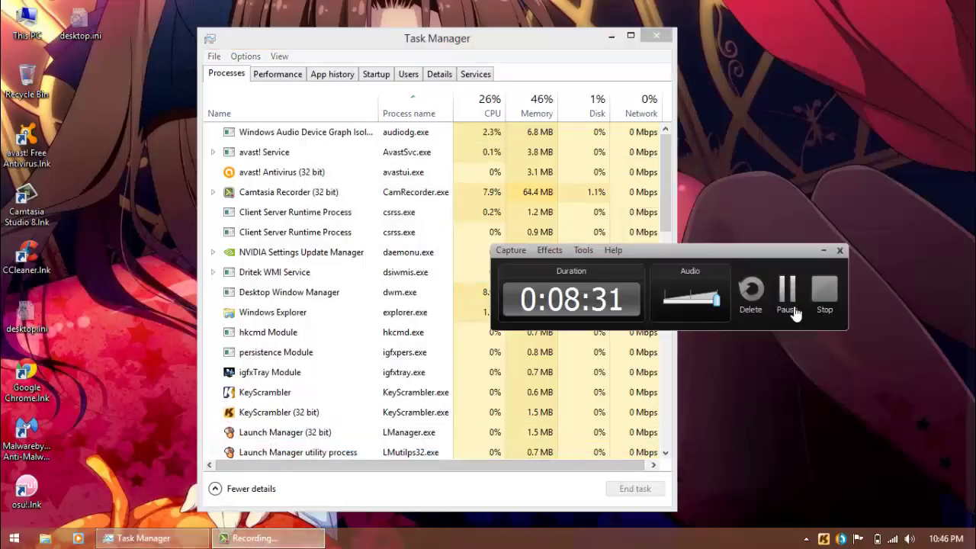